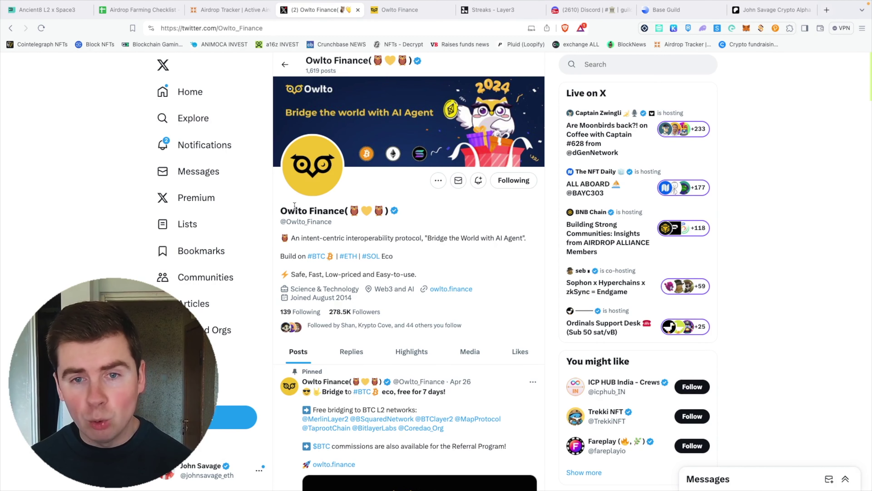
On the Owlto bridge page, browse the source networks under the ALL, Testnet, Non-EVM and Bitcoin tabs
{"action": "left_click", "coordinate": [398, 9]}
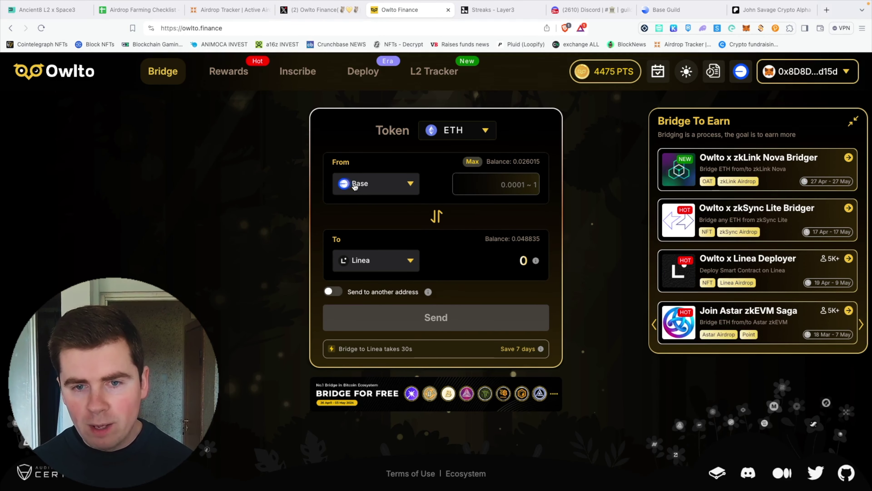
{"action": "left_click", "coordinate": [354, 183]}
{"action": "scroll", "coordinate": [515, 240], "scroll_direction": "down", "scroll_amount": 5}
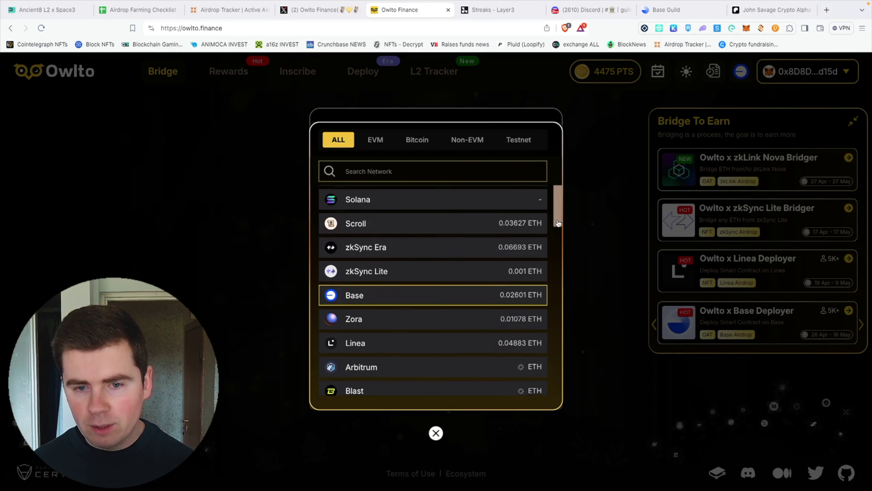
{"action": "scroll", "coordinate": [560, 268], "scroll_direction": "down", "scroll_amount": 10}
{"action": "scroll", "coordinate": [540, 251], "scroll_direction": "up", "scroll_amount": 12}
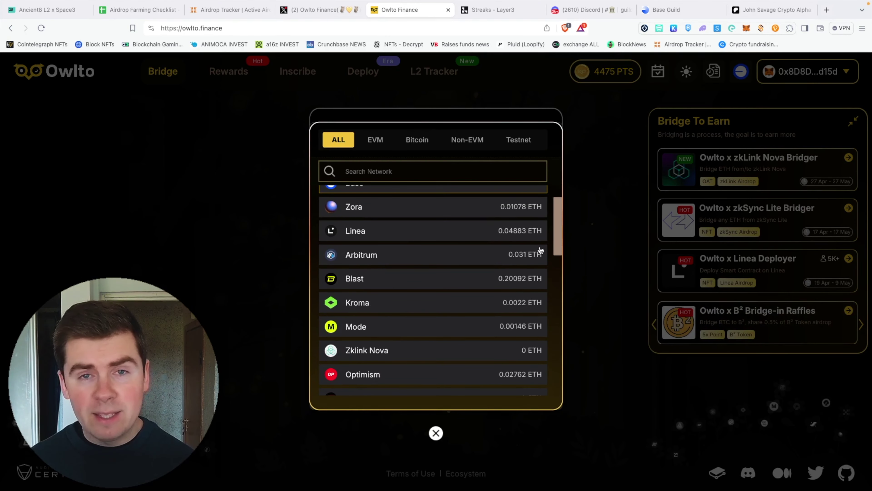
{"action": "scroll", "coordinate": [547, 259], "scroll_direction": "down", "scroll_amount": 10}
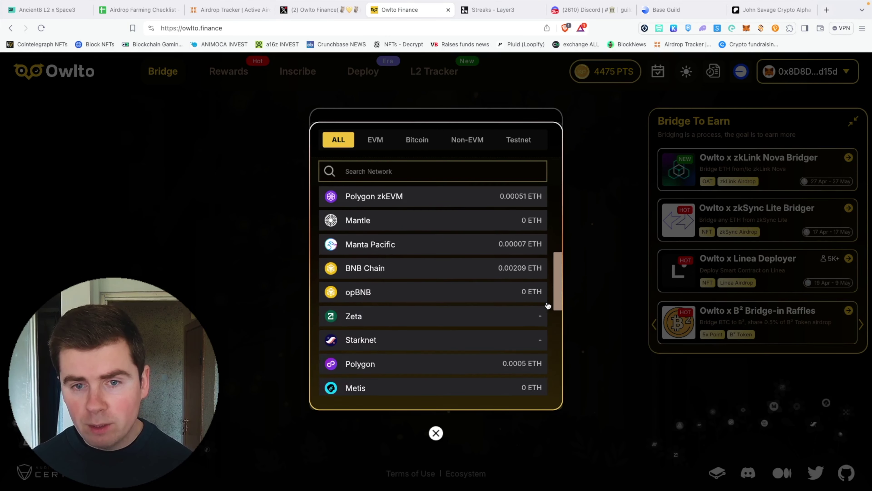
{"action": "left_click_drag", "start_coordinate": [557, 323], "coordinate": [566, 393]}
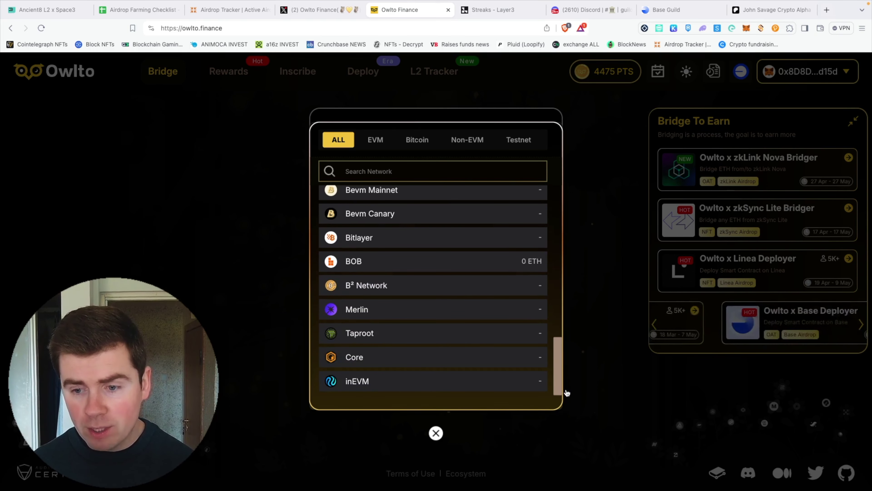
{"action": "scroll", "coordinate": [546, 309], "scroll_direction": "up", "scroll_amount": 1}
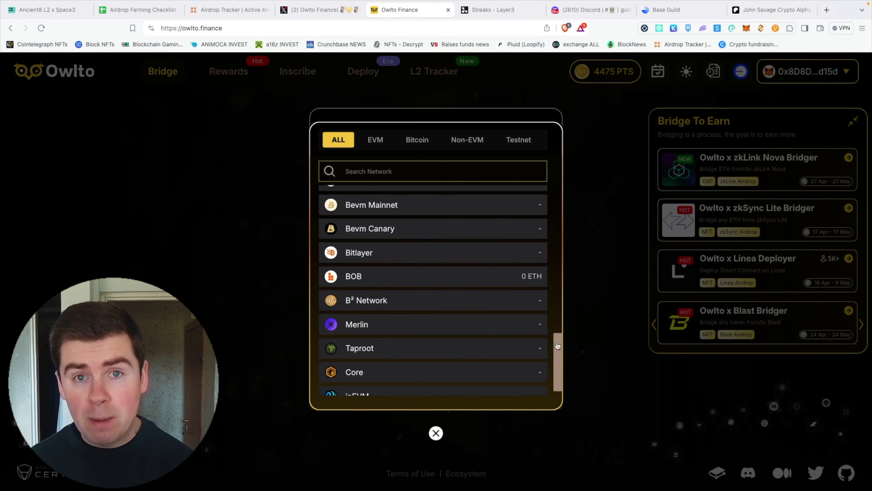
{"action": "left_click", "coordinate": [510, 145]}
{"action": "left_click", "coordinate": [481, 144]}
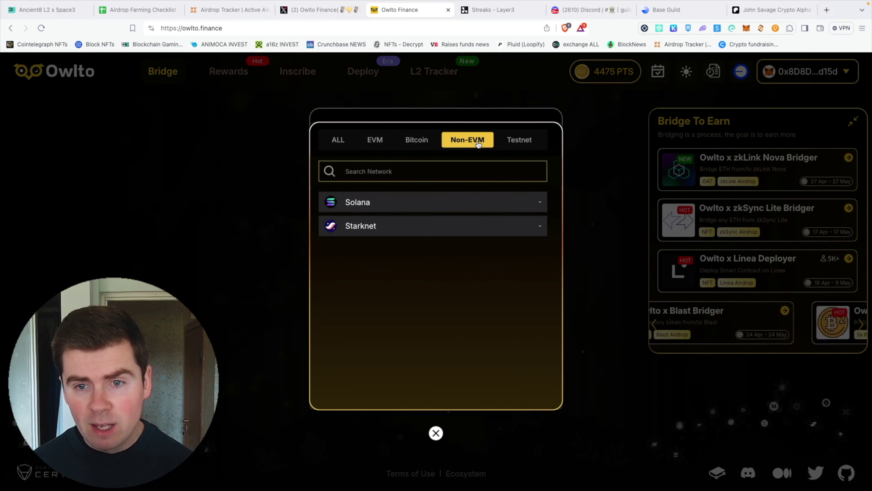
{"action": "left_click", "coordinate": [417, 141]}
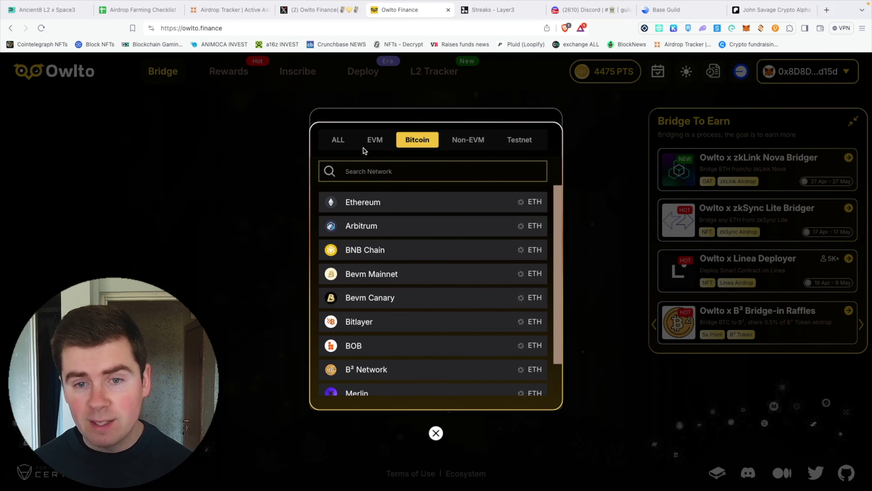
{"action": "left_click", "coordinate": [547, 82]}
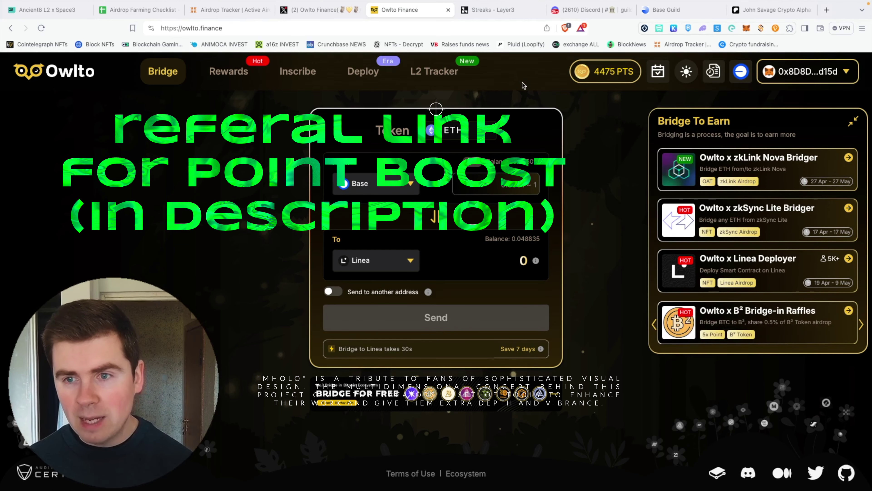
Keep Base as source and view the 4,475-point breakdown: 4,070 bridge, 405 check-in, 0 referral
{"action": "mouse_move", "coordinate": [614, 73]}
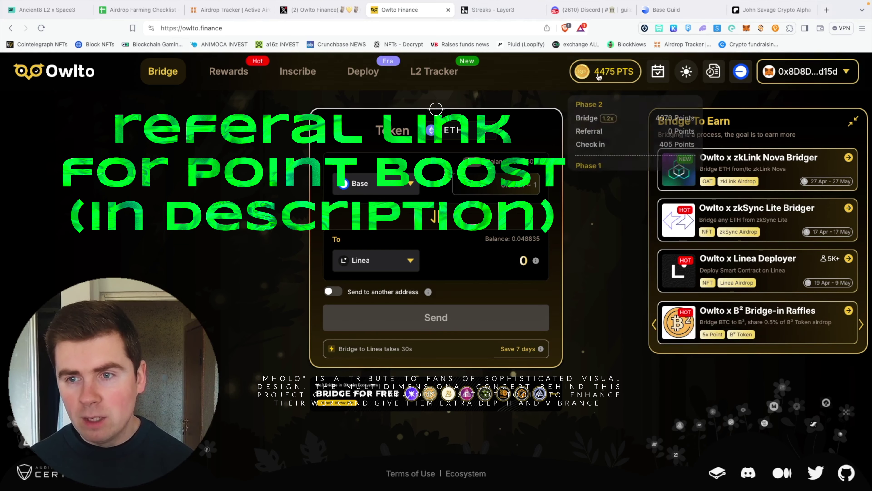
{"action": "left_click", "coordinate": [378, 183]}
{"action": "left_click", "coordinate": [649, 155]}
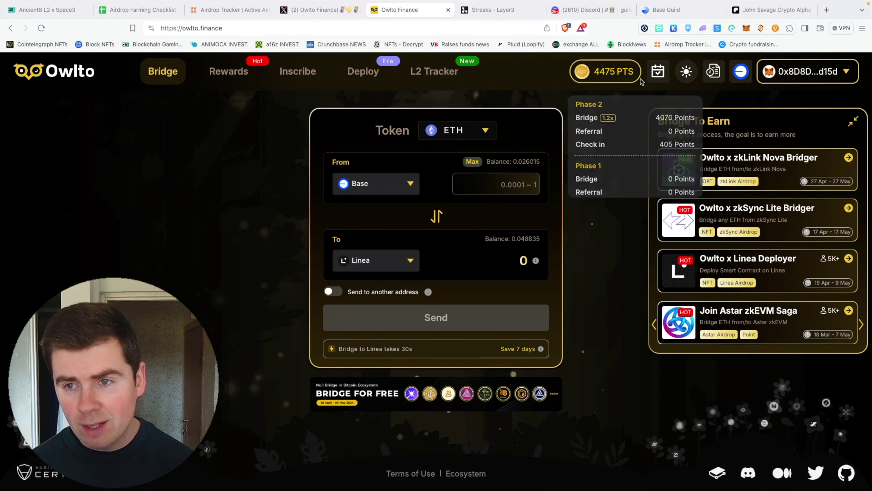
{"action": "mouse_move", "coordinate": [636, 75]}
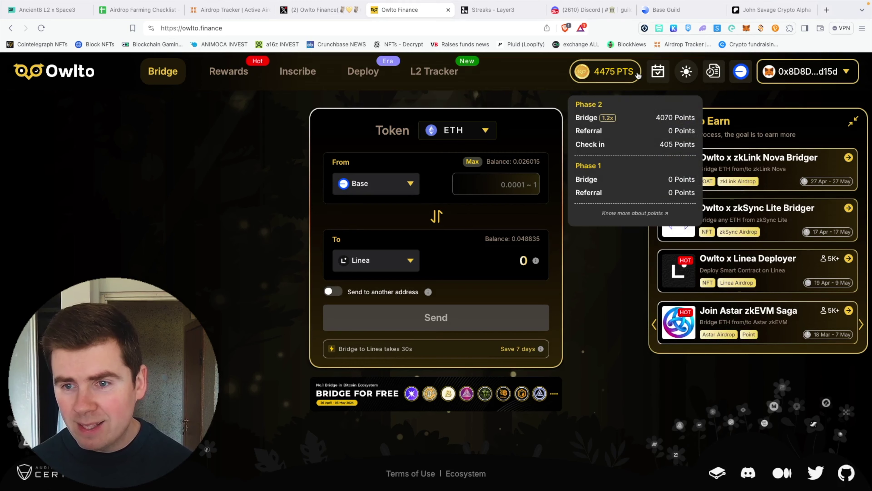
{"action": "left_click", "coordinate": [656, 73]}
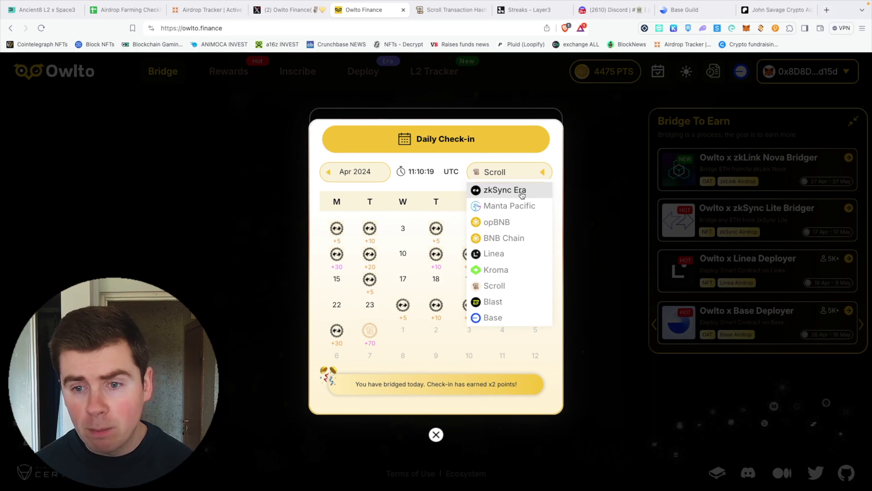
{"action": "left_click", "coordinate": [498, 285]}
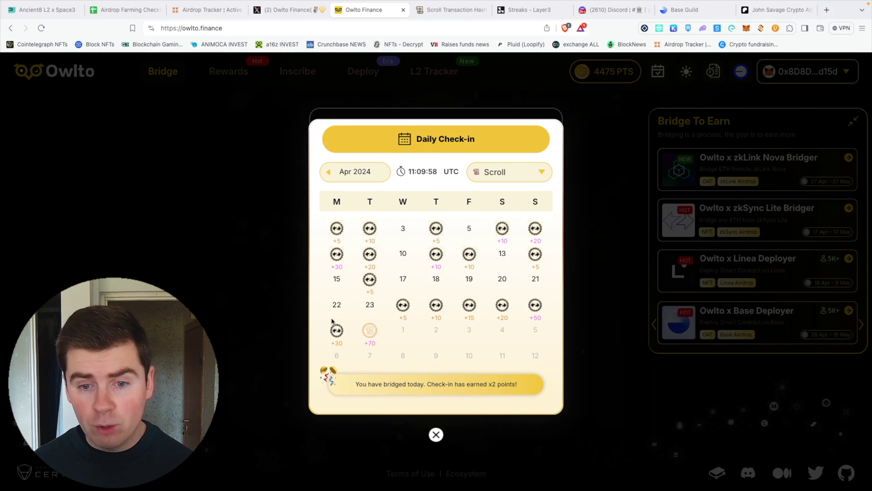
Close the check-in calendar, review Rewards totals, close the Scroll Transaction Hash tab, and return to Bridge
{"action": "left_click", "coordinate": [469, 85]}
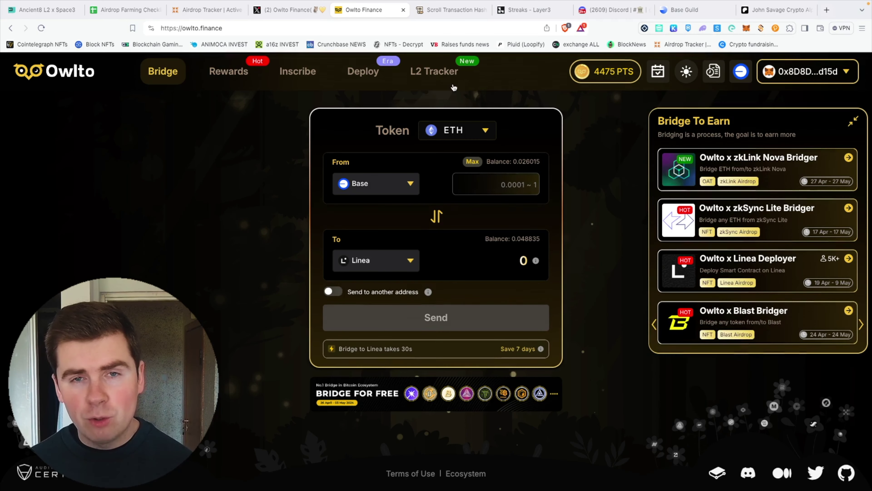
{"action": "mouse_move", "coordinate": [590, 73]}
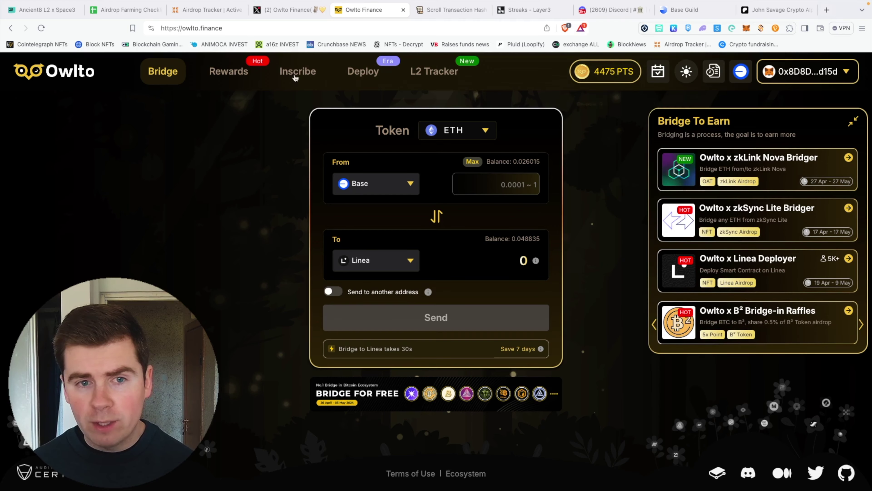
{"action": "left_click", "coordinate": [221, 73]}
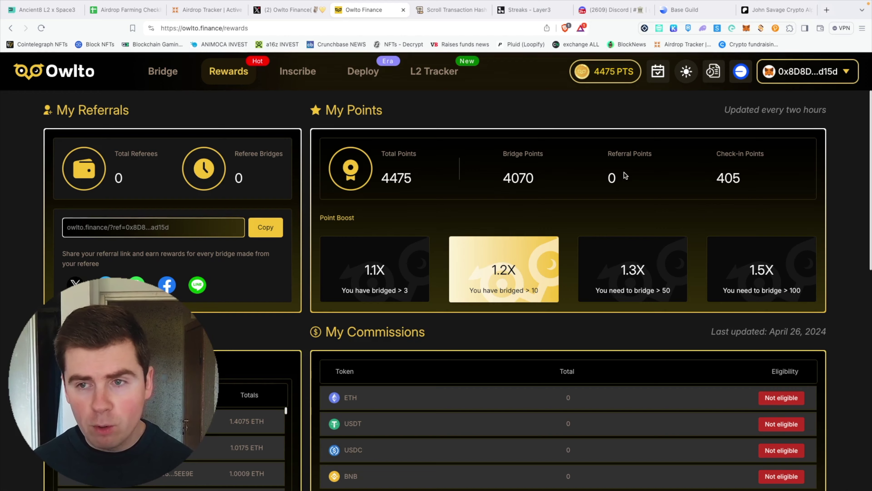
{"action": "middle_click", "coordinate": [423, 10]}
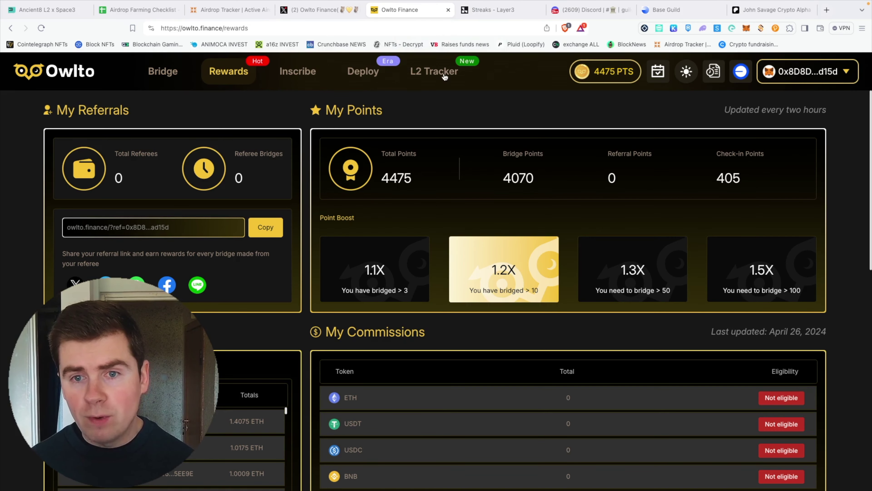
{"action": "key", "text": "super+bracketleft"}
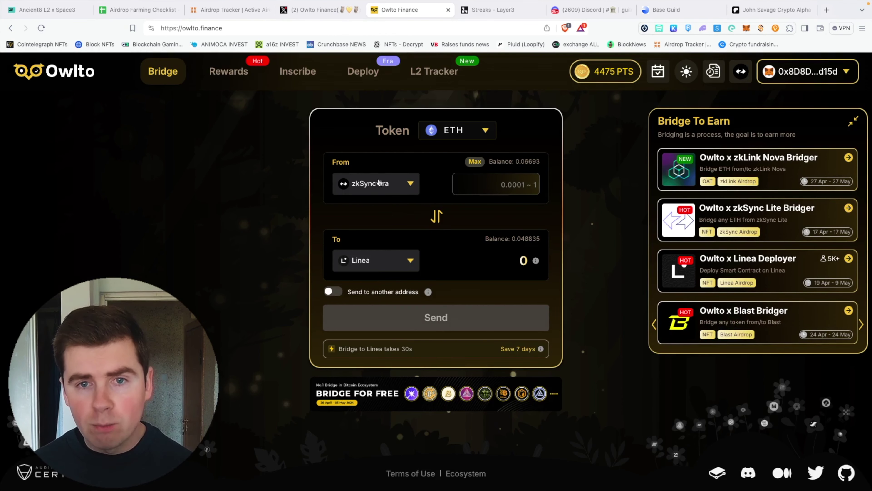
Switch to the Layer3 Streaks tab showing the daily and weekly streaks, including Swap on zkSync
{"action": "left_click", "coordinate": [486, 9]}
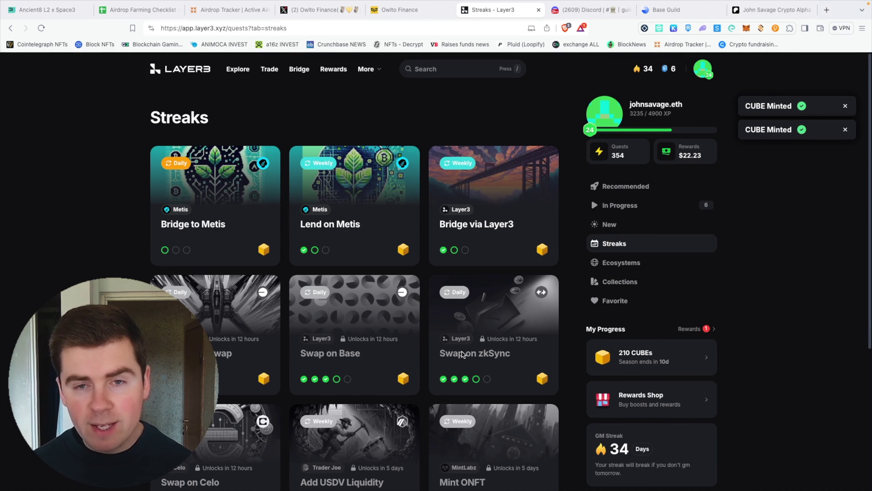
Return to Layer3 Streaks, where two CUBE mints are confirmed with 210 CUBEs held
{"action": "left_click", "coordinate": [406, 10]}
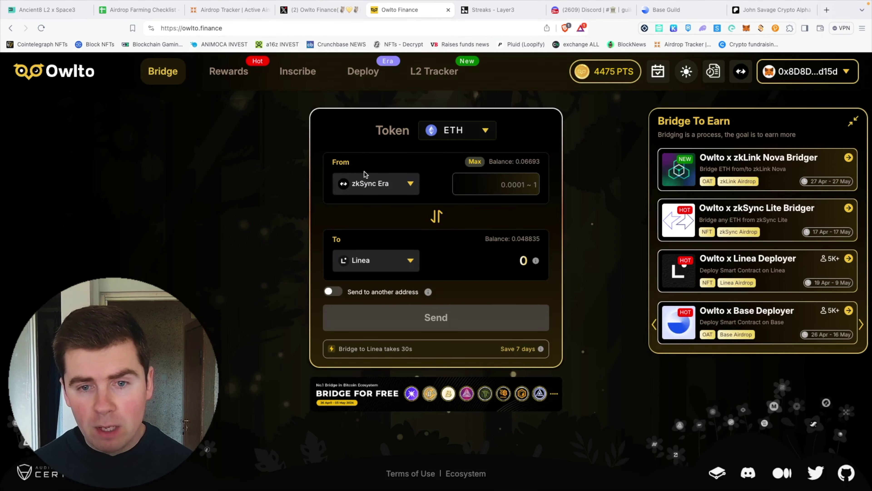
{"action": "left_click", "coordinate": [512, 12]}
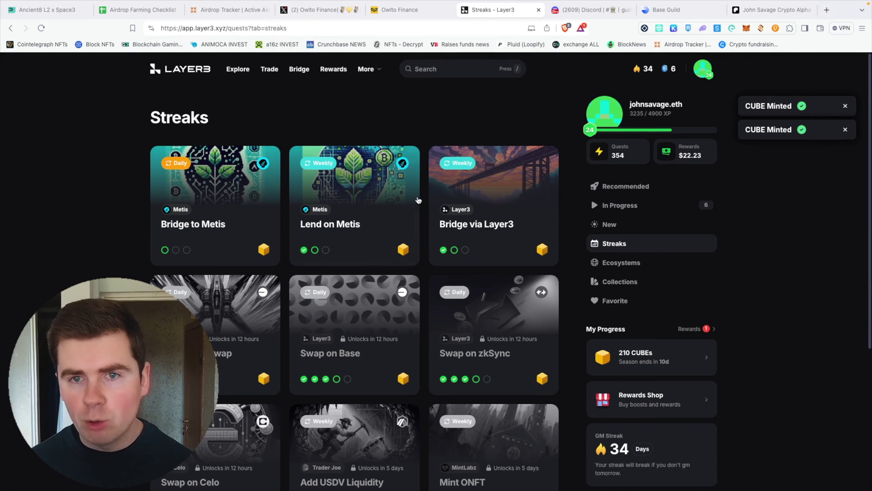
In the EVM Inscribe Tool, inscribe the wallet address as hex data on Base and submit it
{"action": "left_click", "coordinate": [398, 10]}
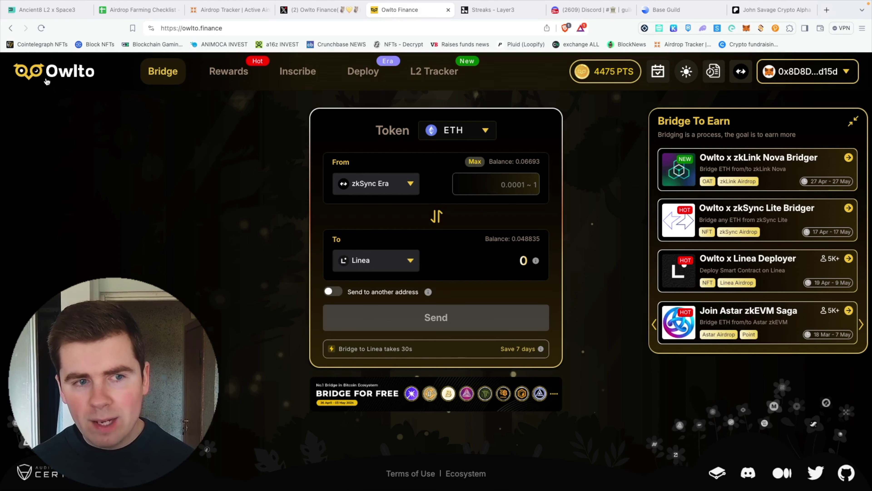
{"action": "left_click", "coordinate": [291, 74]}
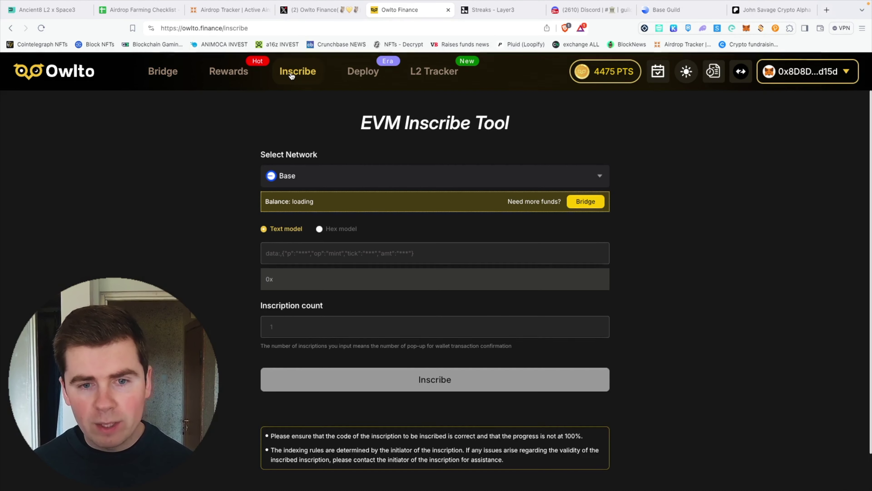
{"action": "left_click", "coordinate": [395, 176]}
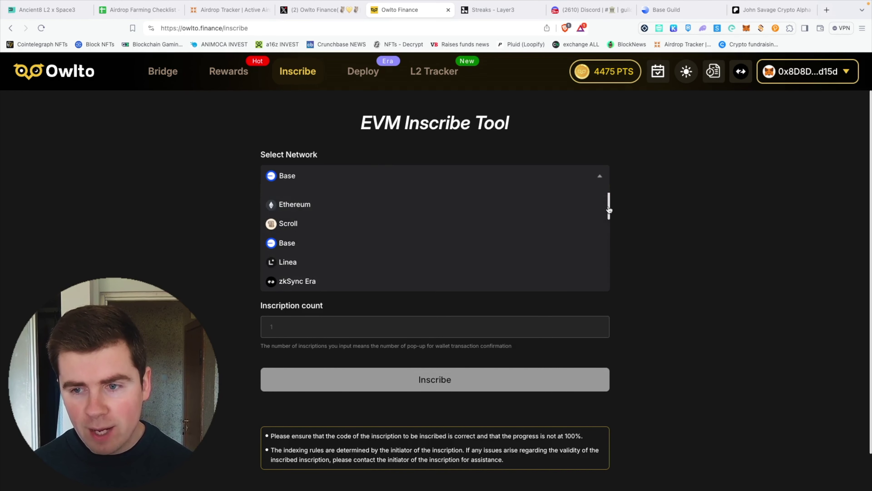
{"action": "left_click_drag", "start_coordinate": [609, 205], "coordinate": [610, 268]}
{"action": "left_click", "coordinate": [298, 139]}
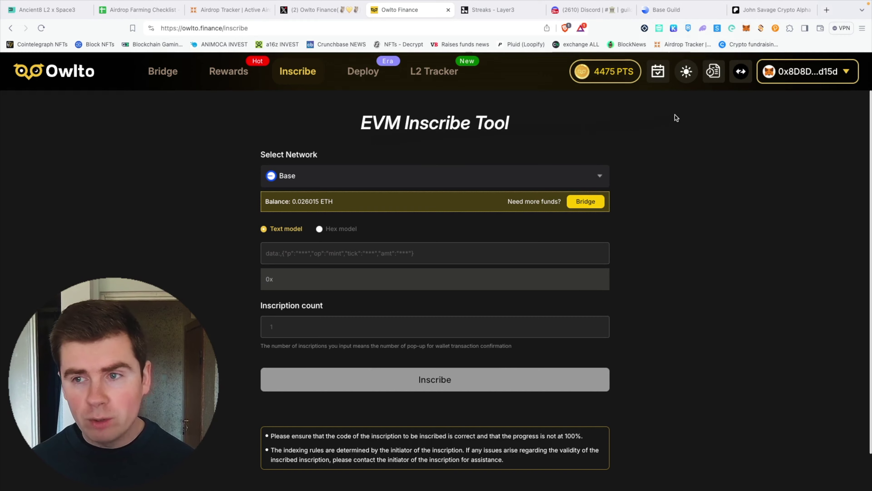
{"action": "left_click", "coordinate": [746, 27]}
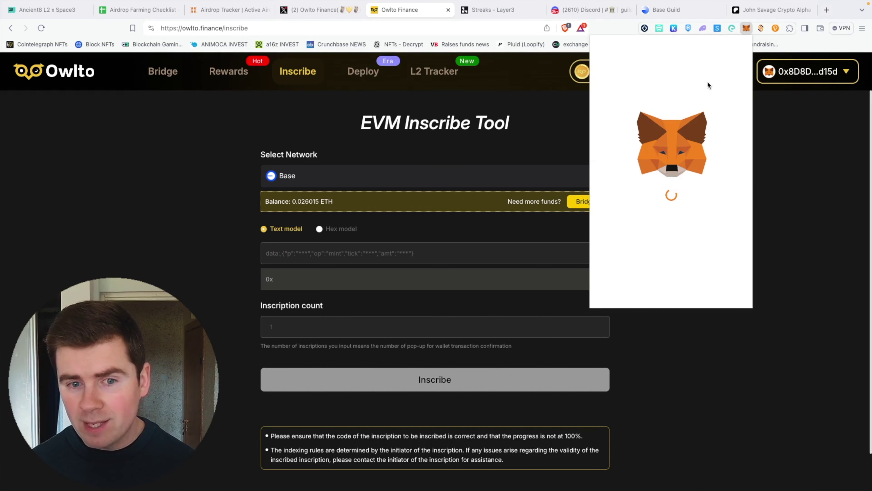
{"action": "left_click", "coordinate": [321, 229]}
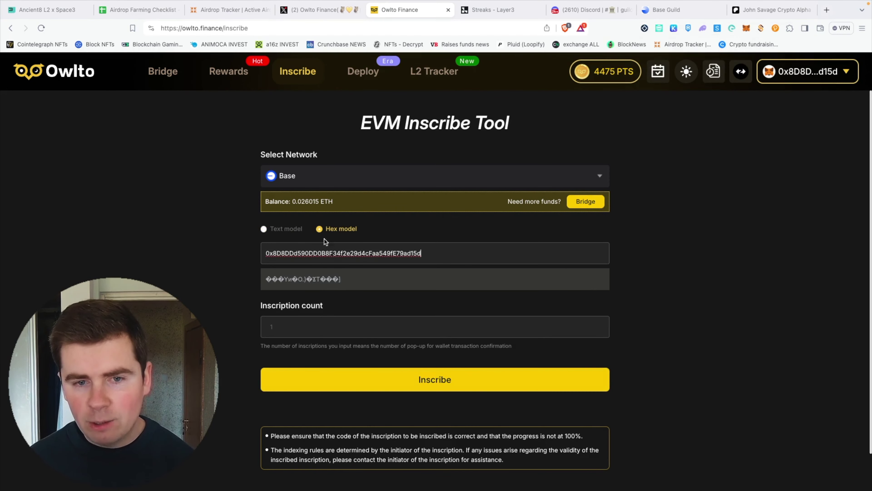
{"action": "left_click", "coordinate": [331, 171]}
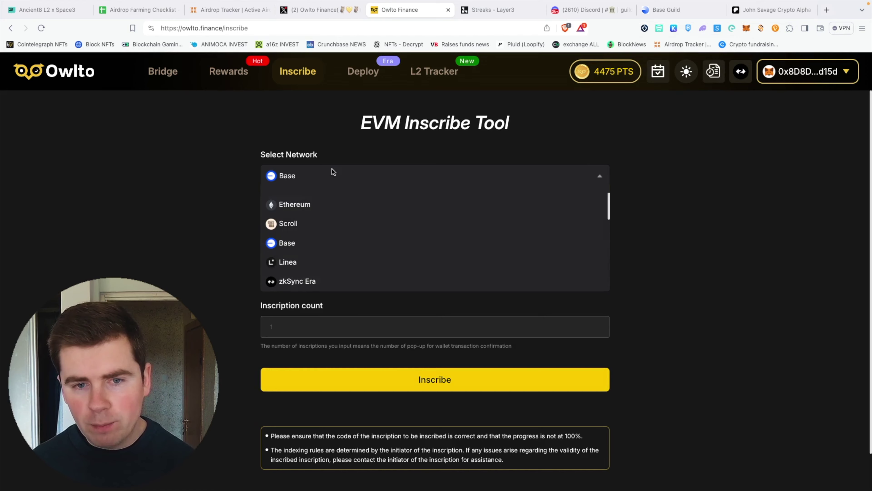
{"action": "left_click", "coordinate": [287, 243]}
{"action": "left_click", "coordinate": [435, 376]}
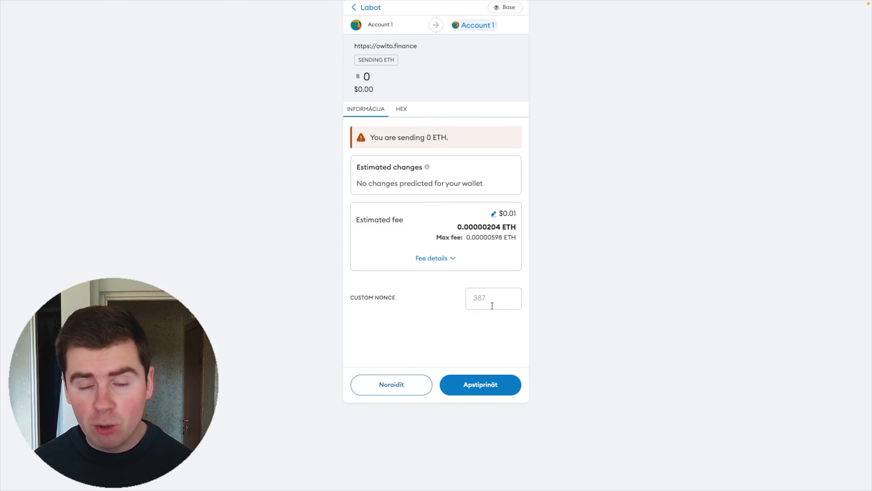
Approve the 0 ETH Base inscription transaction in MetaMask, then look through the Deploy page's networks
{"action": "left_click", "coordinate": [485, 385]}
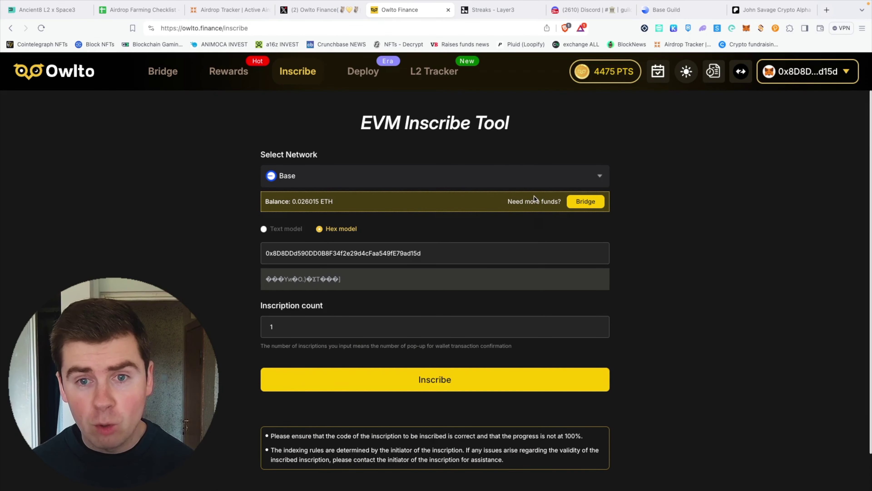
{"action": "left_click", "coordinate": [523, 183]}
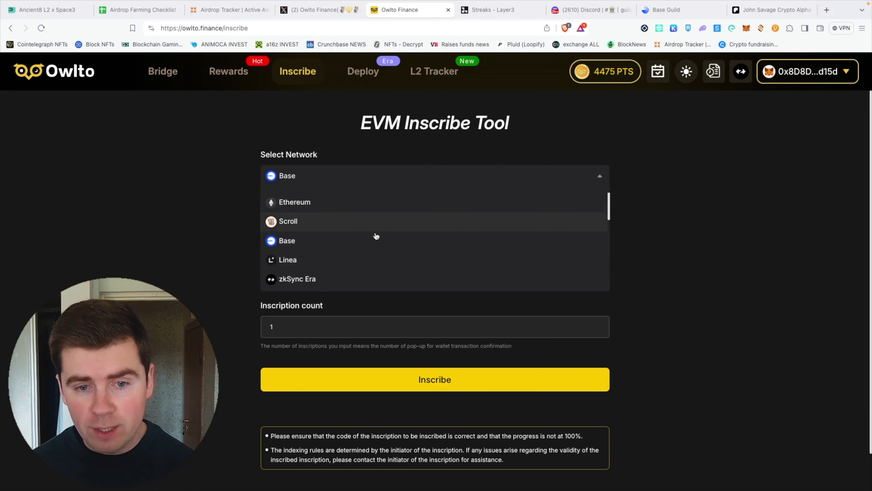
{"action": "scroll", "coordinate": [376, 230], "scroll_direction": "down", "scroll_amount": 8}
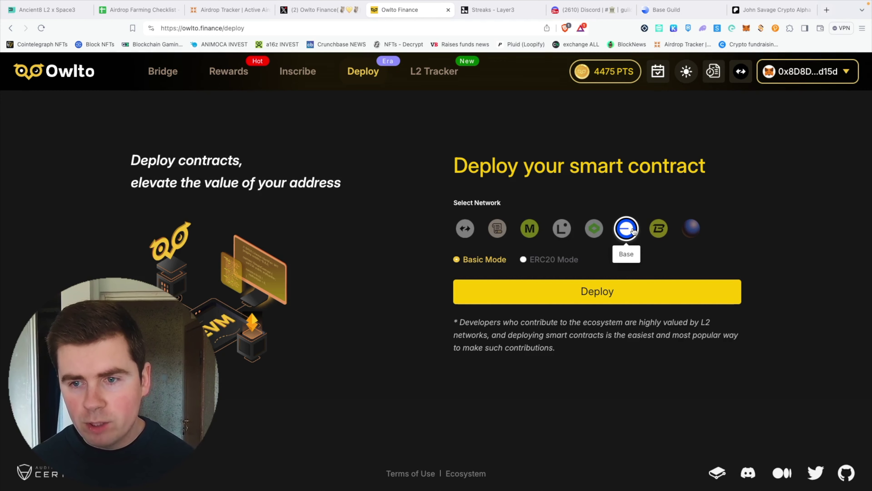
Deploy a smart contract on Base and approve the 0.0002 ETH deployment transaction in MetaMask
{"action": "left_click", "coordinate": [595, 230]}
{"action": "left_click", "coordinate": [570, 230]}
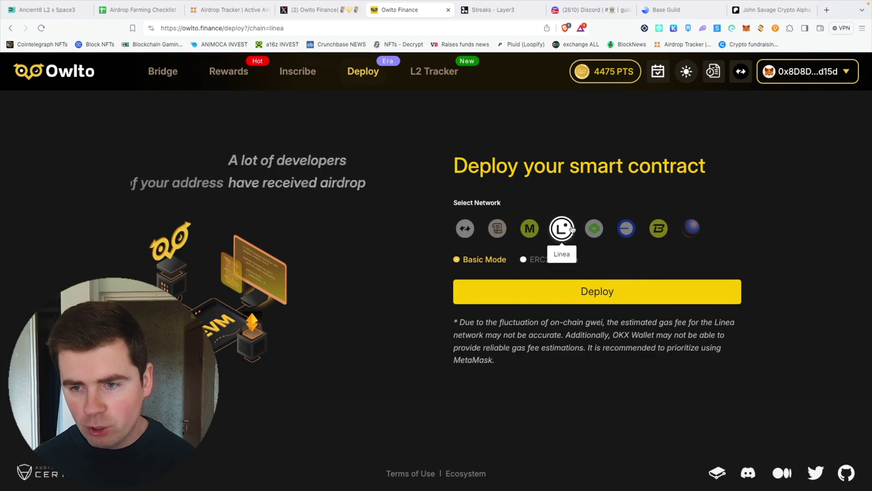
{"action": "left_click", "coordinate": [627, 228]}
{"action": "left_click", "coordinate": [619, 289]}
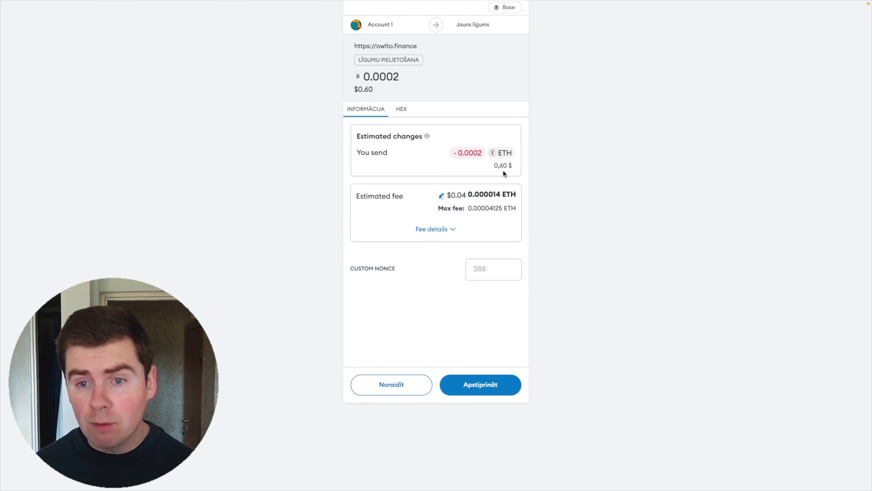
{"action": "left_click", "coordinate": [493, 381]}
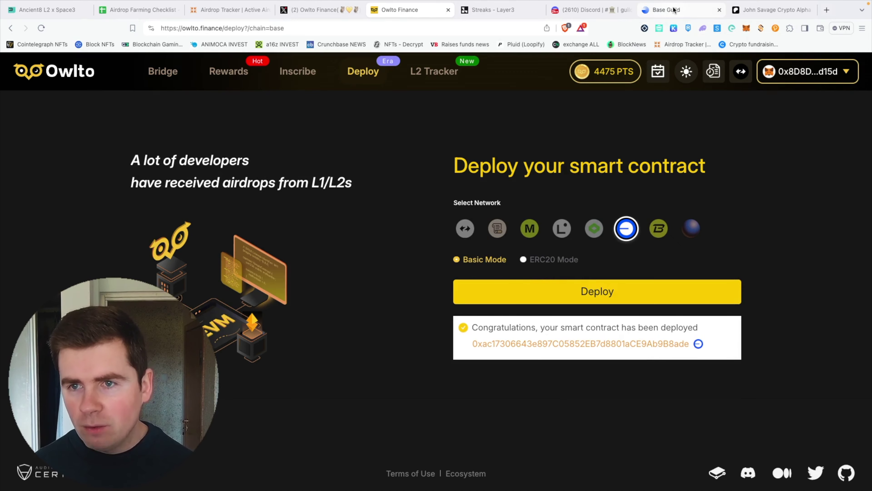
{"action": "left_click", "coordinate": [591, 9]}
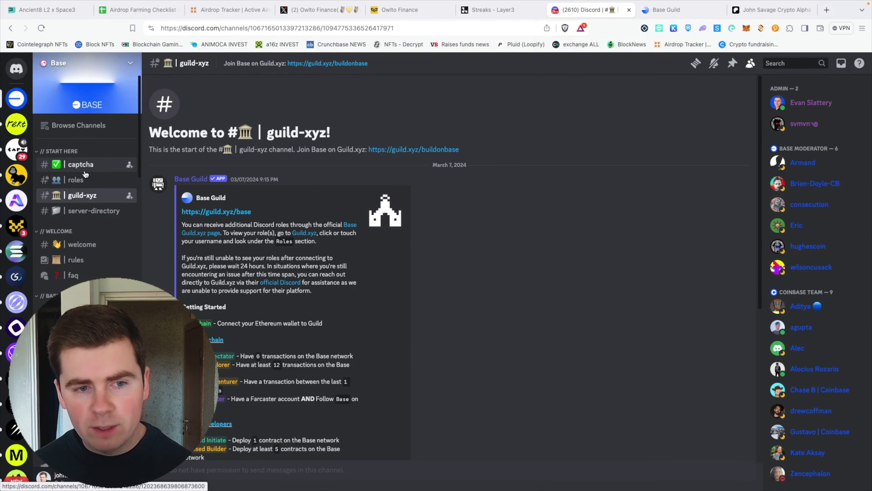
{"action": "scroll", "coordinate": [235, 395], "scroll_direction": "down", "scroll_amount": 2}
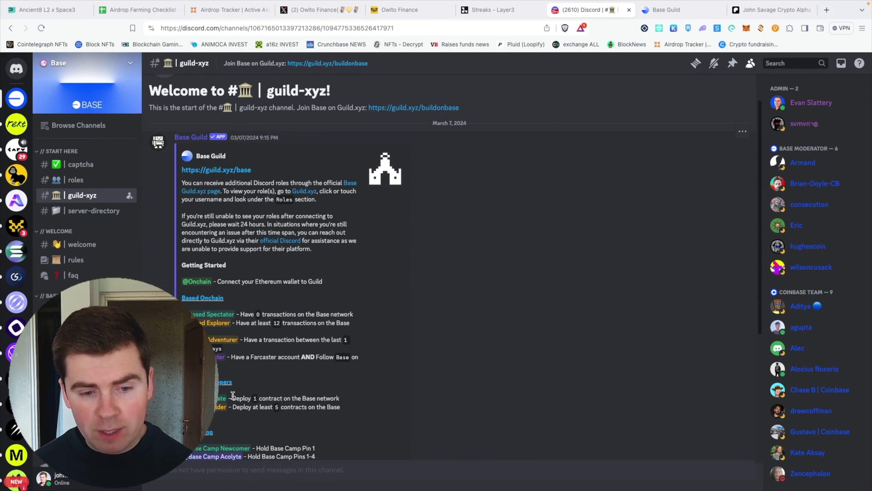
{"action": "left_click_drag", "start_coordinate": [233, 394], "coordinate": [274, 396]}
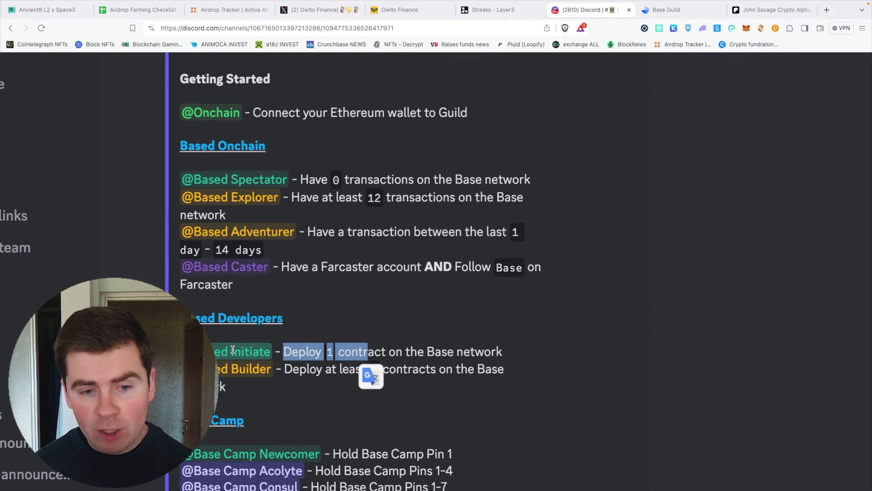
{"action": "left_click", "coordinate": [514, 359]}
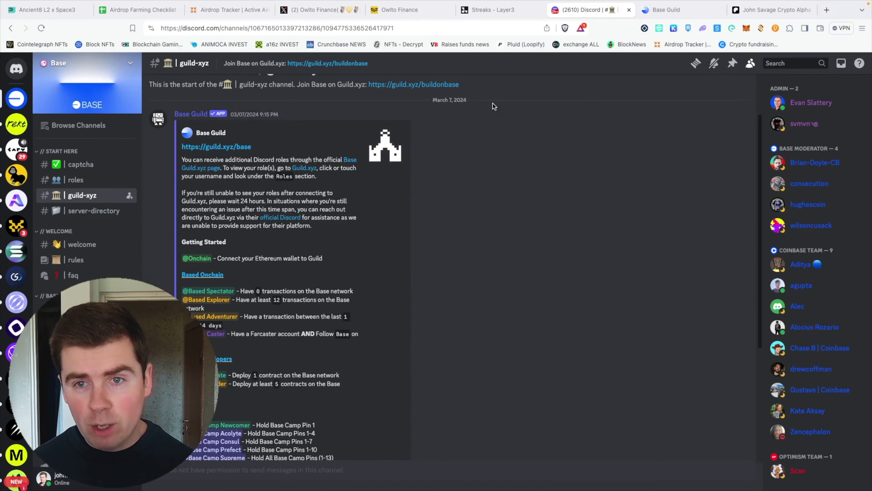
{"action": "left_click", "coordinate": [409, 10]}
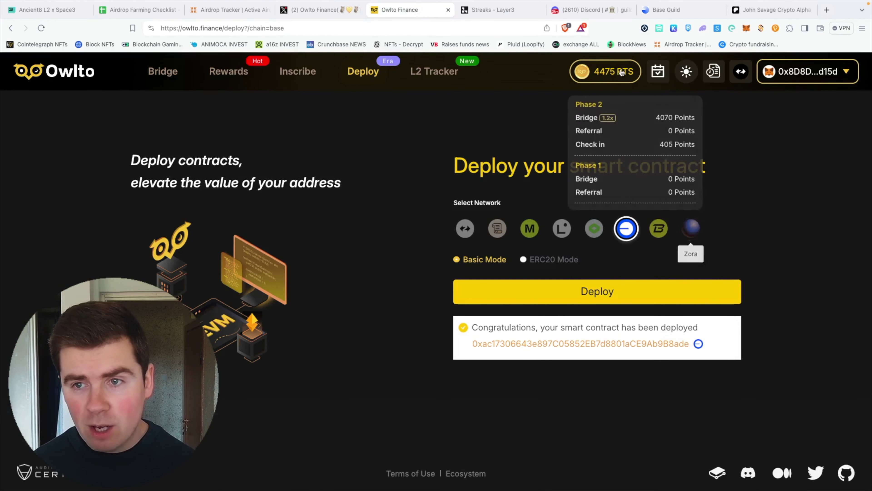
{"action": "left_click", "coordinate": [596, 8]}
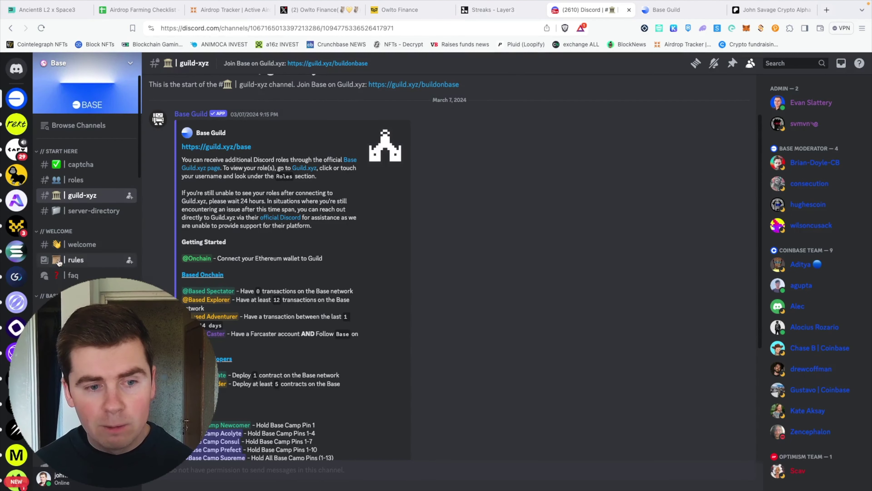
{"action": "left_click", "coordinate": [86, 309]}
{"action": "left_click", "coordinate": [206, 434]}
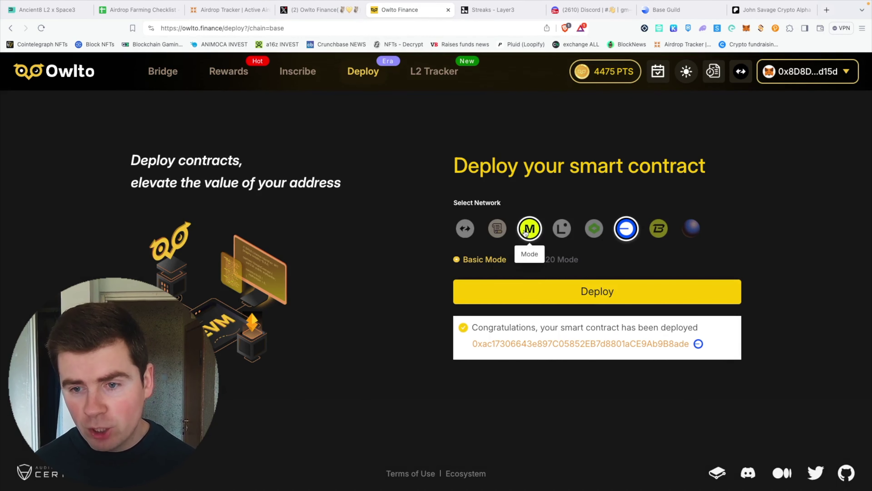
Cycle the deploy network through zkSync, Zora, Blast and Scroll, settle on Base, then view Base Guild
{"action": "left_click", "coordinate": [465, 228]}
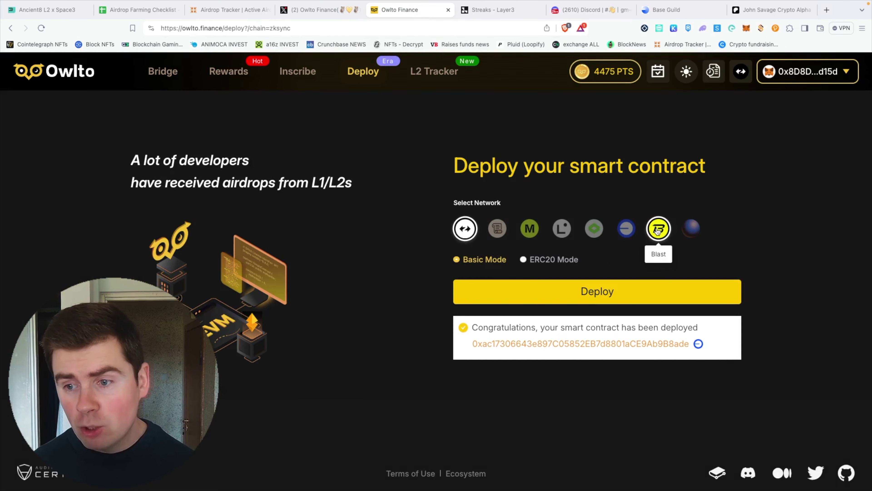
{"action": "left_click", "coordinate": [693, 229]}
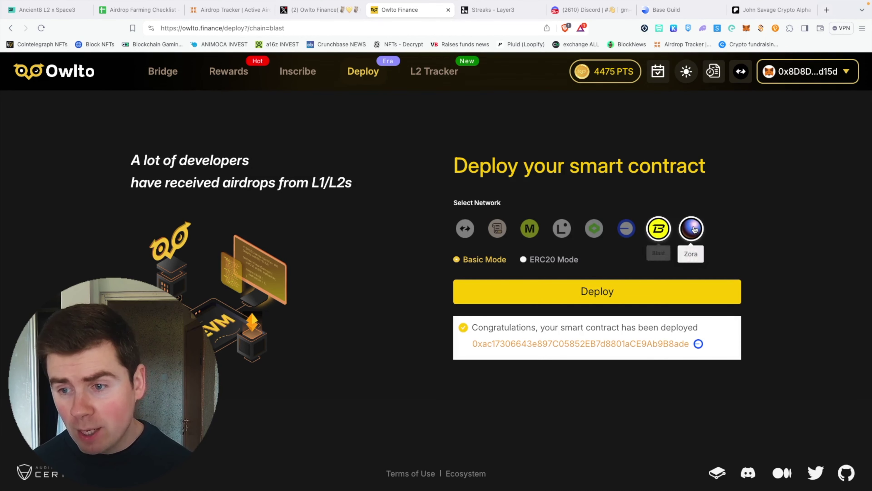
{"action": "left_click", "coordinate": [659, 229]}
{"action": "left_click", "coordinate": [626, 228]}
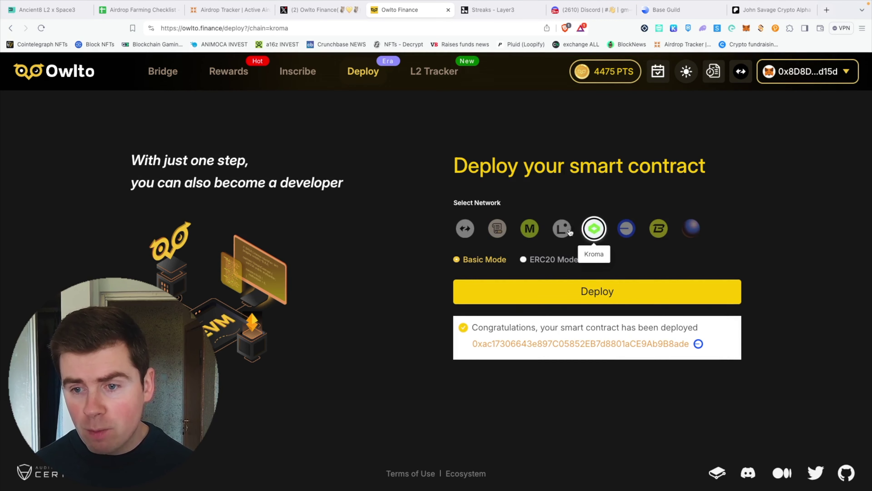
{"action": "left_click", "coordinate": [505, 230]}
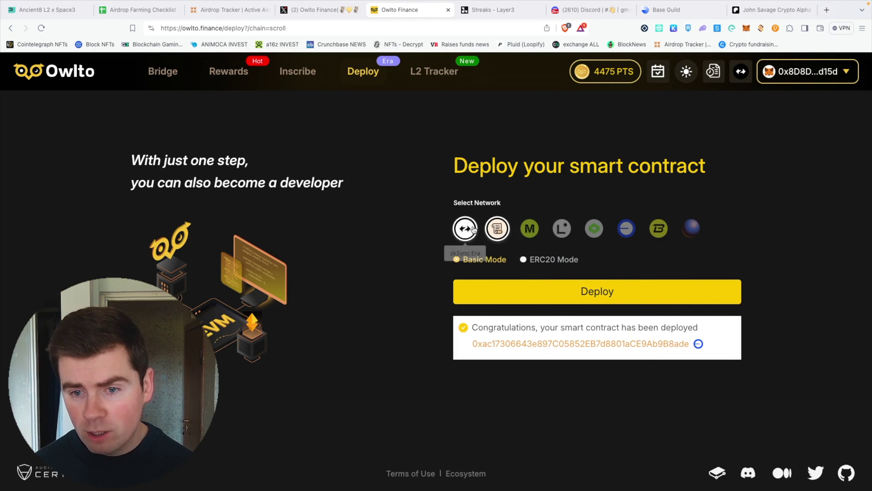
{"action": "left_click", "coordinate": [465, 228]}
{"action": "left_click", "coordinate": [624, 229]}
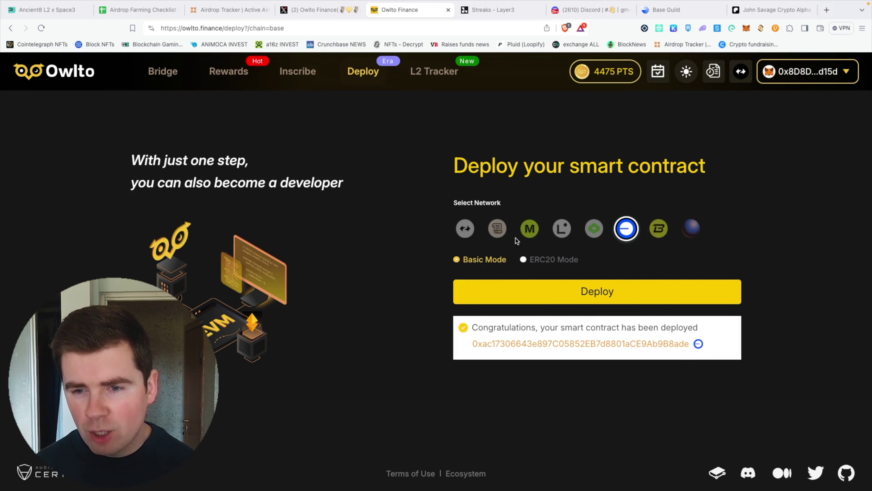
{"action": "left_click", "coordinate": [466, 231]}
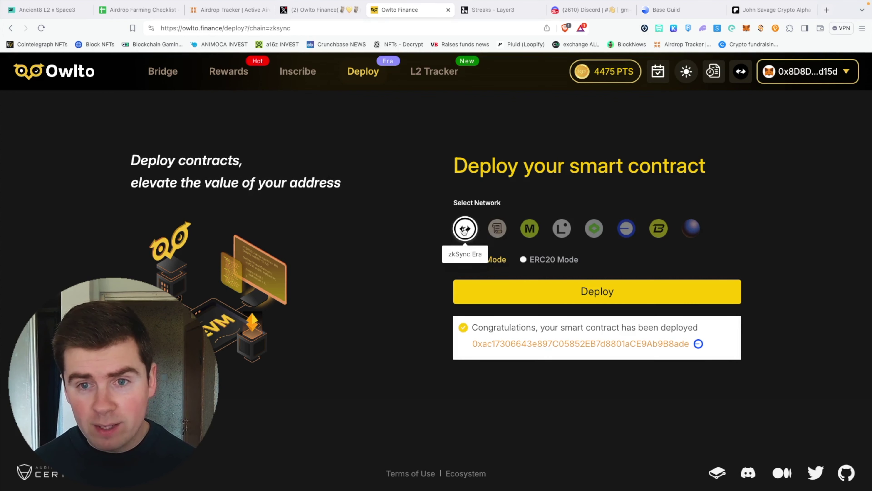
{"action": "left_click", "coordinate": [626, 229]}
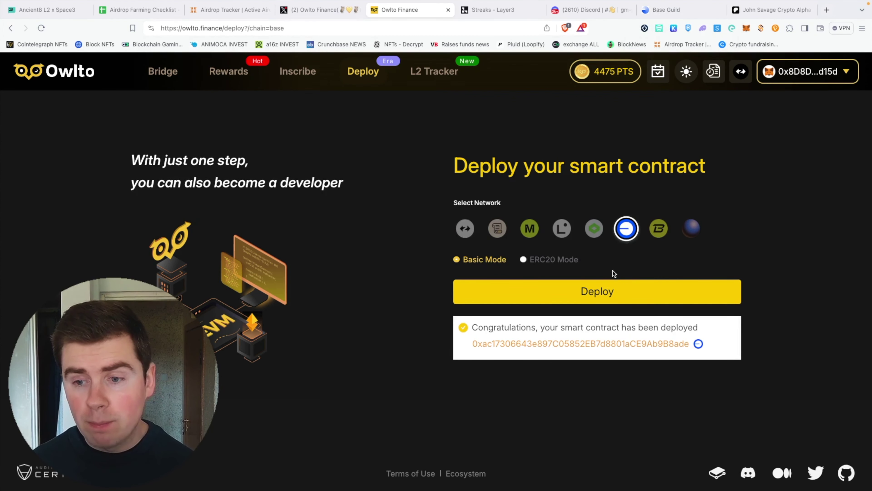
{"action": "left_click", "coordinate": [670, 11]}
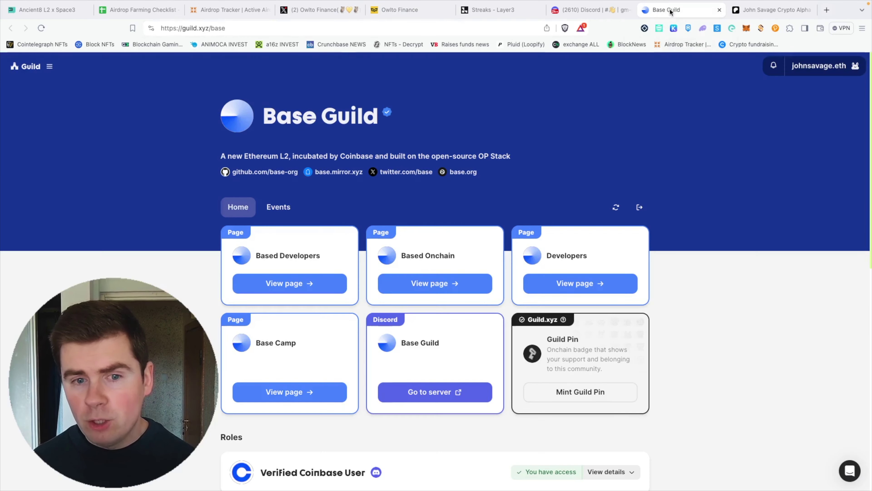
Read the Base Discord #guild-xyz role requirements, then check Base Guild's granted Verified Coinbase User role
{"action": "left_click", "coordinate": [606, 10]}
{"action": "scroll", "coordinate": [68, 163], "scroll_direction": "up", "scroll_amount": 5}
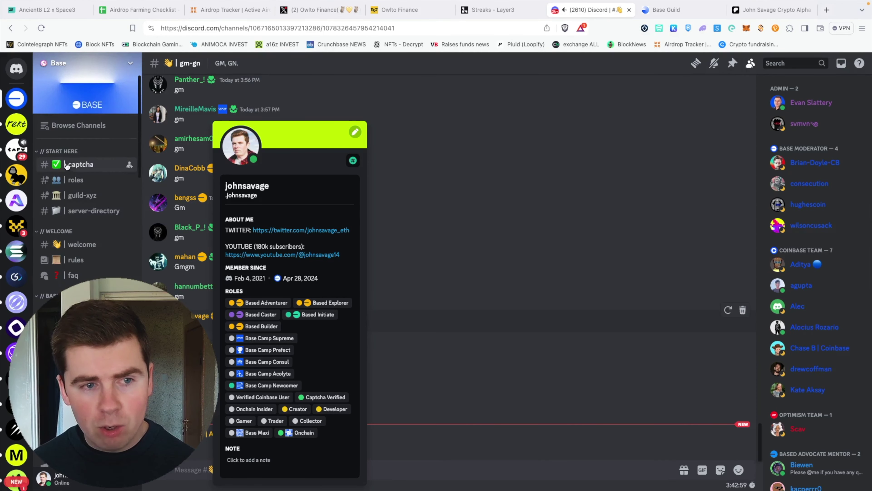
{"action": "left_click", "coordinate": [79, 197]}
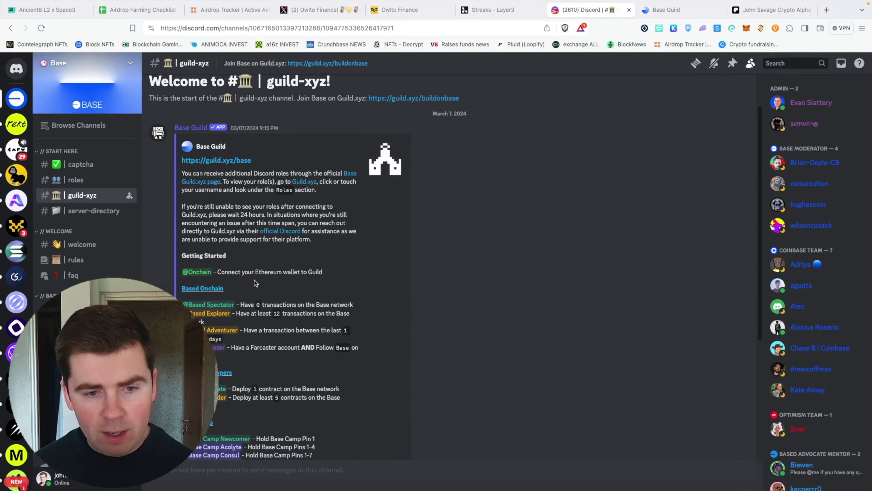
{"action": "scroll", "coordinate": [229, 302], "scroll_direction": "down", "scroll_amount": 2}
{"action": "scroll", "coordinate": [230, 302], "scroll_direction": "down", "scroll_amount": 1}
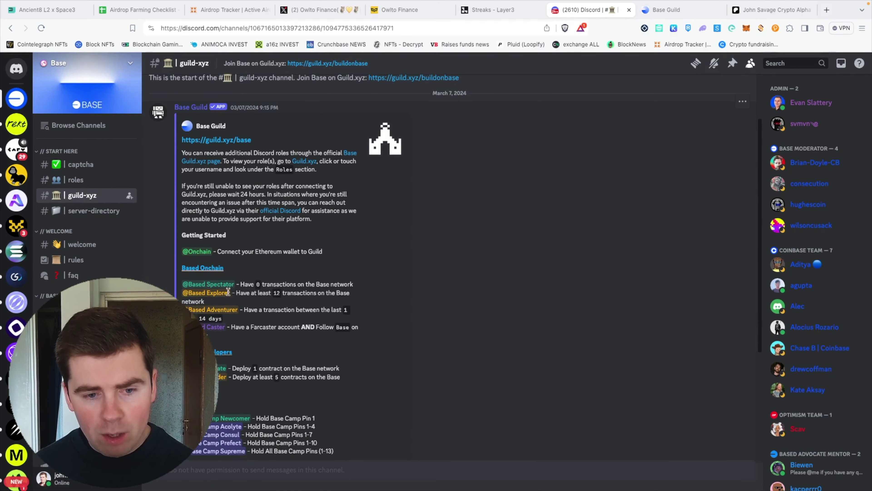
{"action": "scroll", "coordinate": [522, 200], "scroll_direction": "down", "scroll_amount": 1}
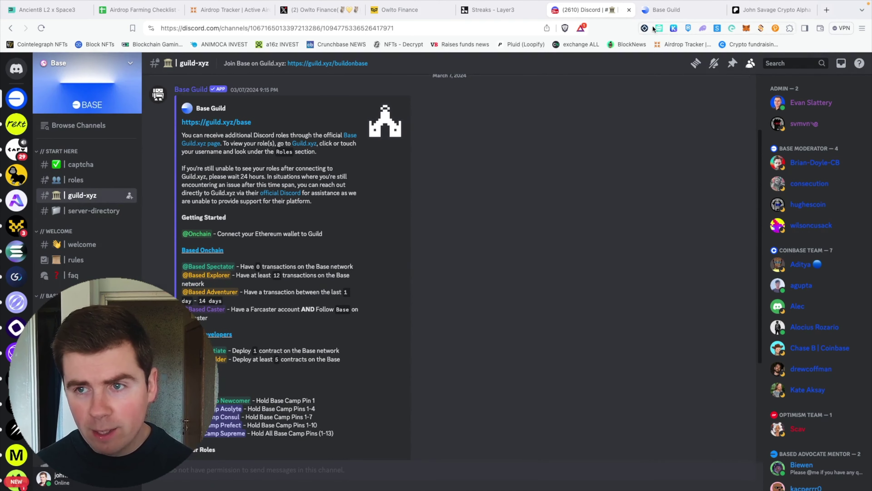
{"action": "left_click", "coordinate": [662, 10]}
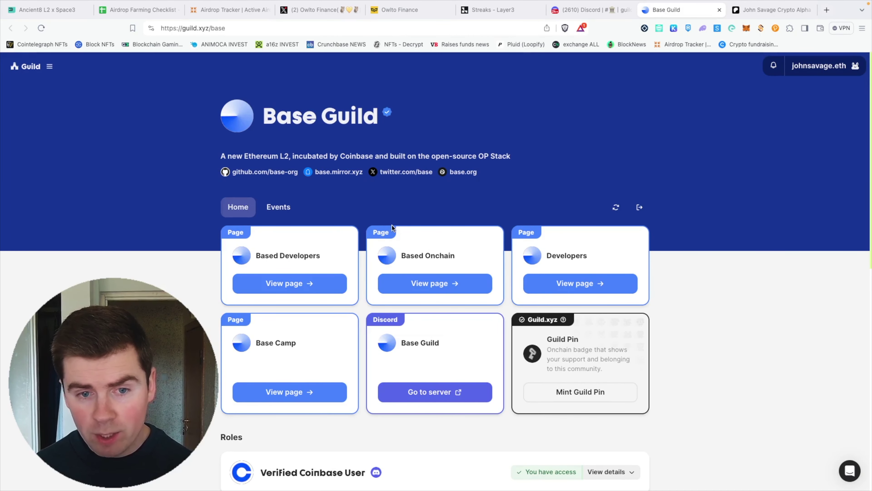
{"action": "left_click", "coordinate": [570, 10]}
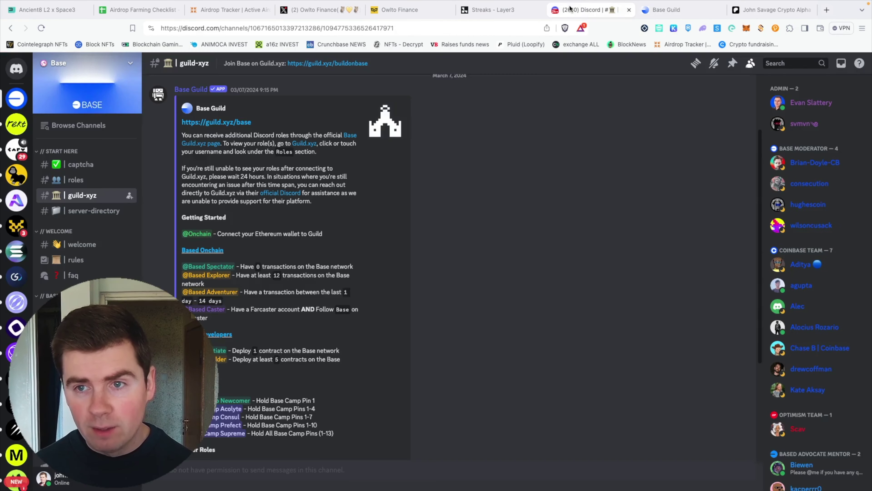
{"action": "left_click", "coordinate": [414, 10]}
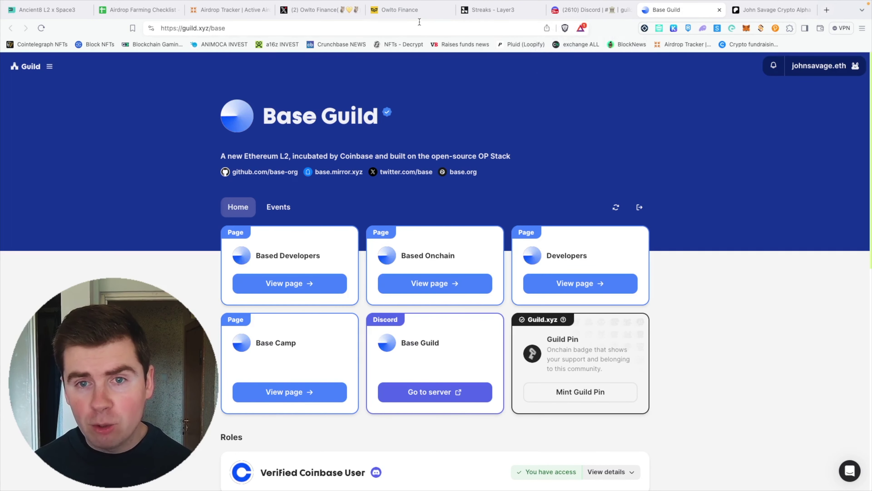
View the wallet's statistics in Owlto's L2 Tracker, then go to the creator's Patreon page
{"action": "left_click", "coordinate": [412, 17]}
{"action": "left_click", "coordinate": [434, 73]}
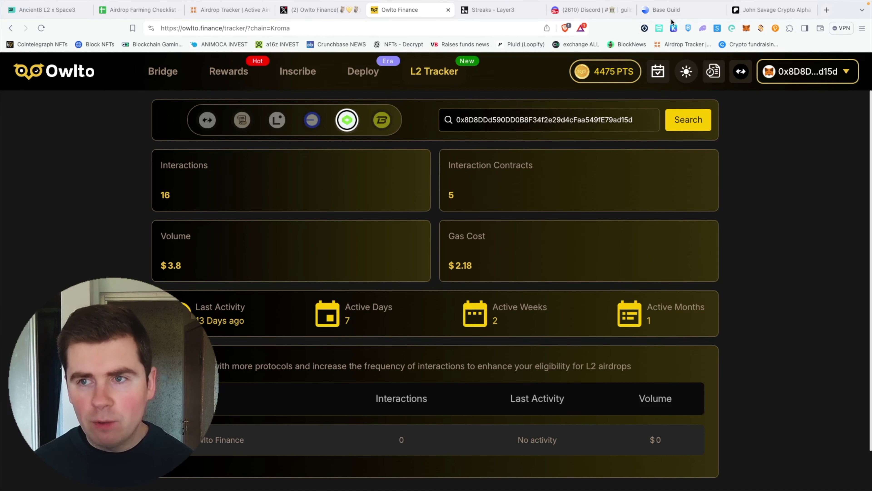
{"action": "left_click", "coordinate": [742, 11]}
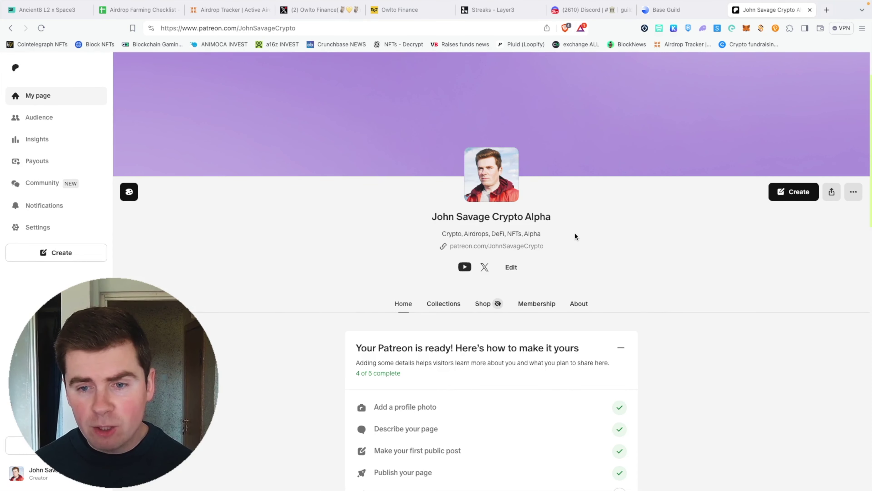
{"action": "scroll", "coordinate": [633, 229], "scroll_direction": "down", "scroll_amount": 5}
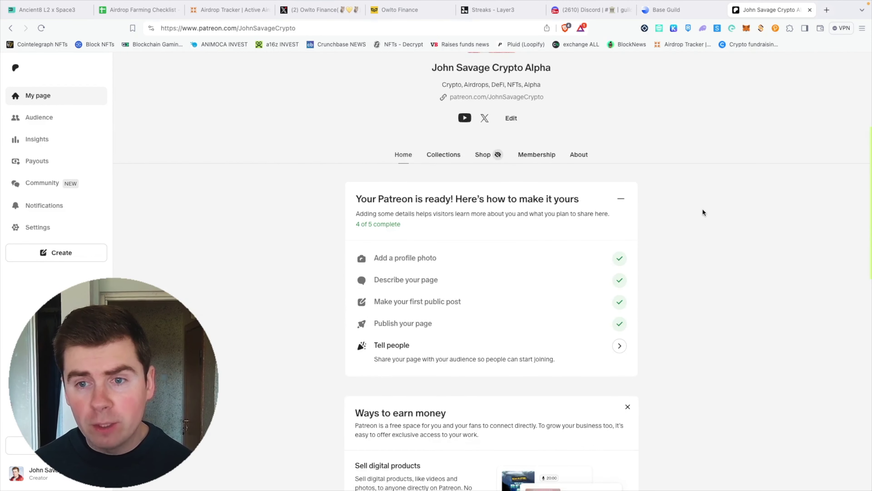
{"action": "scroll", "coordinate": [710, 206], "scroll_direction": "down", "scroll_amount": 5}
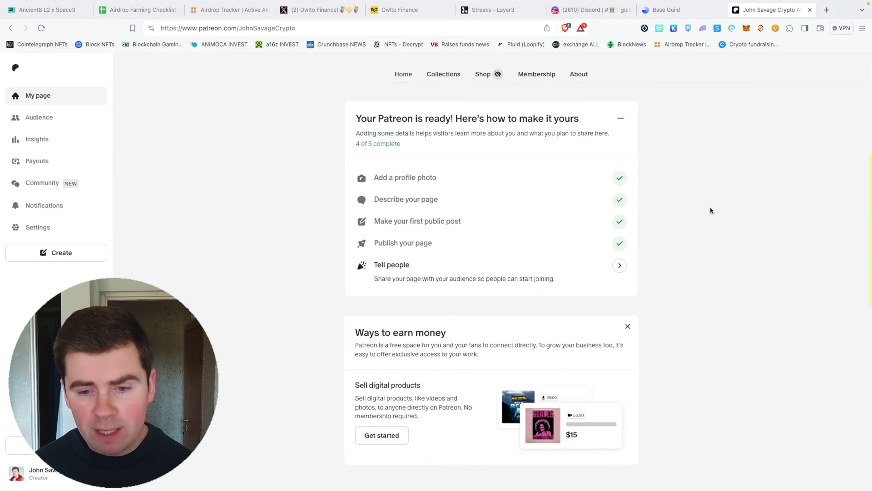
{"action": "scroll", "coordinate": [662, 323], "scroll_direction": "down", "scroll_amount": 4}
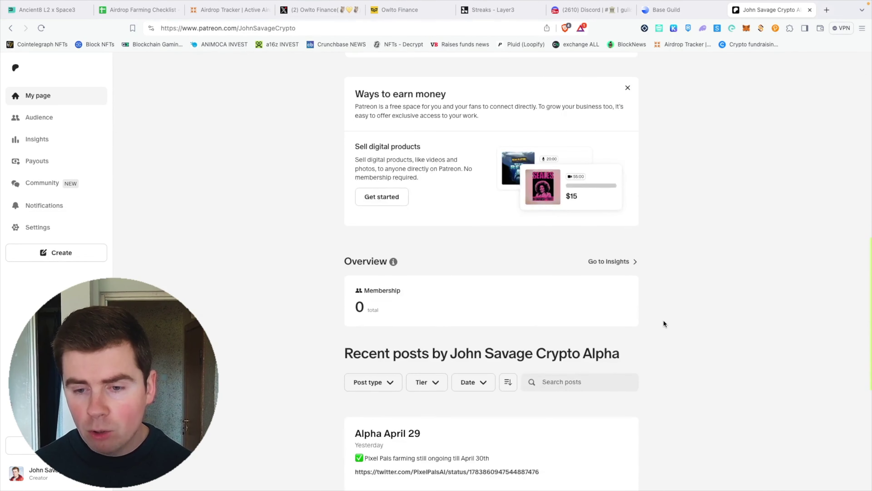
{"action": "scroll", "coordinate": [683, 324], "scroll_direction": "up", "scroll_amount": 10}
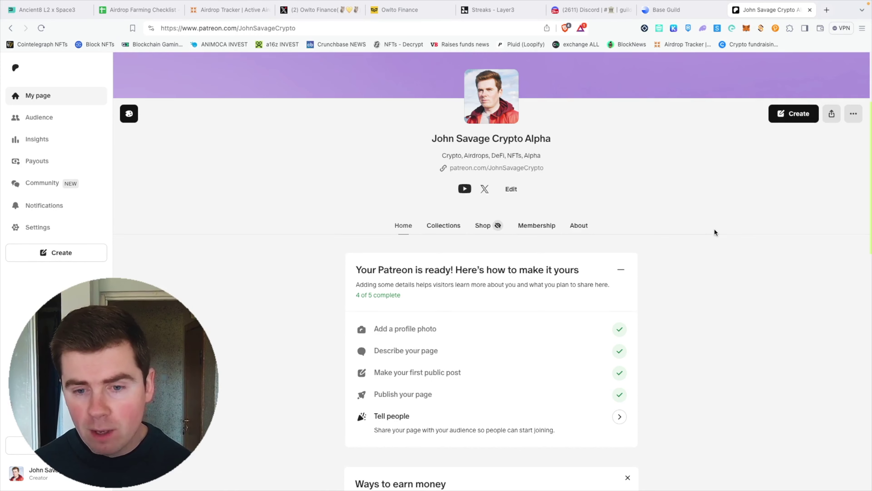
{"action": "scroll", "coordinate": [718, 227], "scroll_direction": "down", "scroll_amount": 3}
{"action": "scroll", "coordinate": [726, 231], "scroll_direction": "up", "scroll_amount": 4}
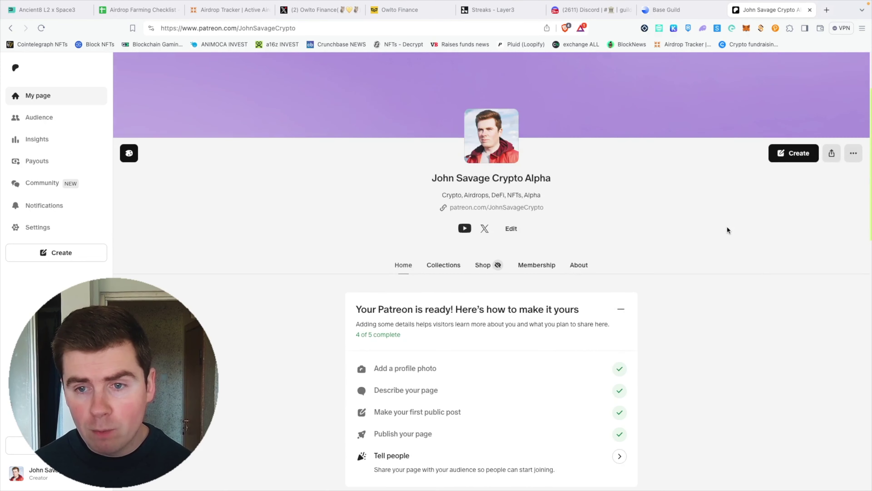